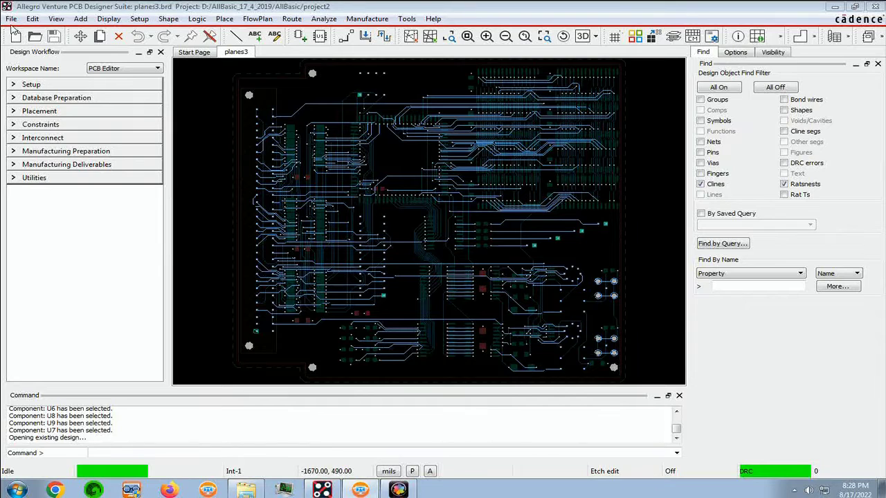
- Start the Edit > Properties command and choose Temp Group to collect objects
click(33, 18)
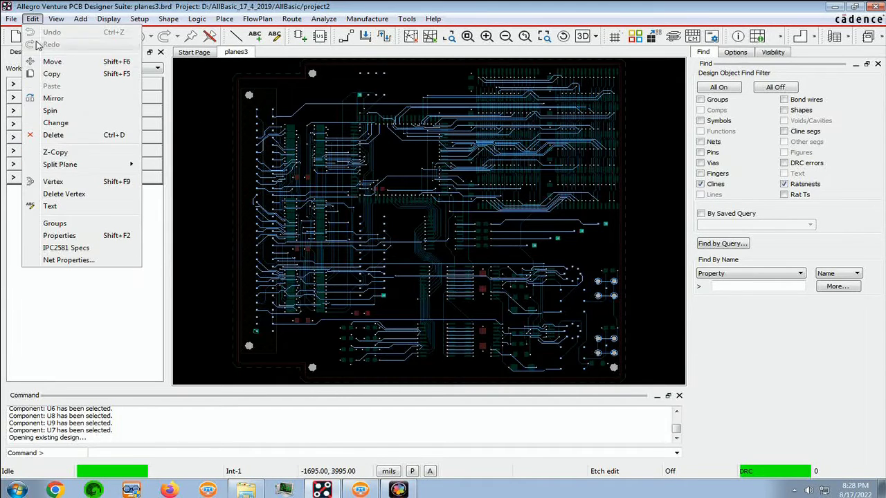
click(60, 235)
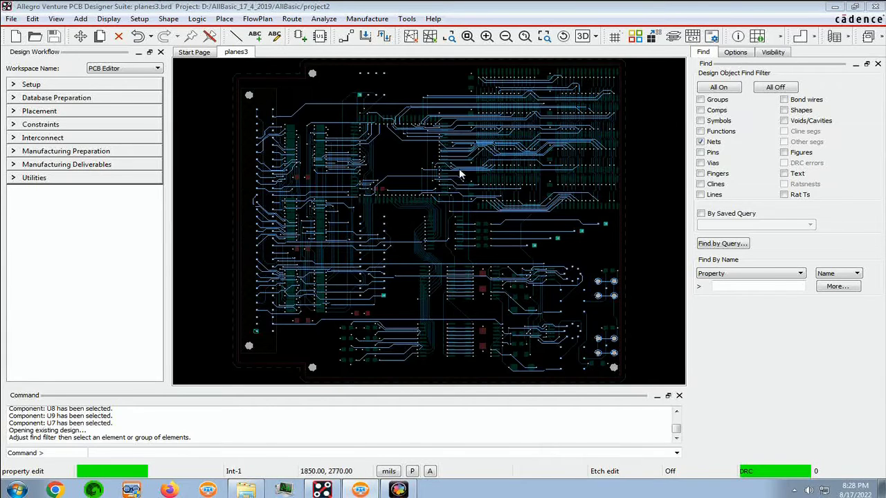
right_click(656, 242)
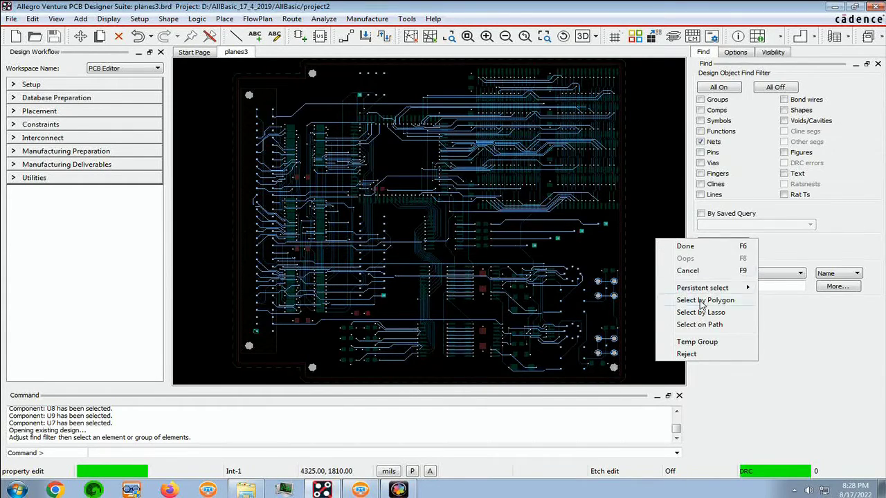
click(697, 343)
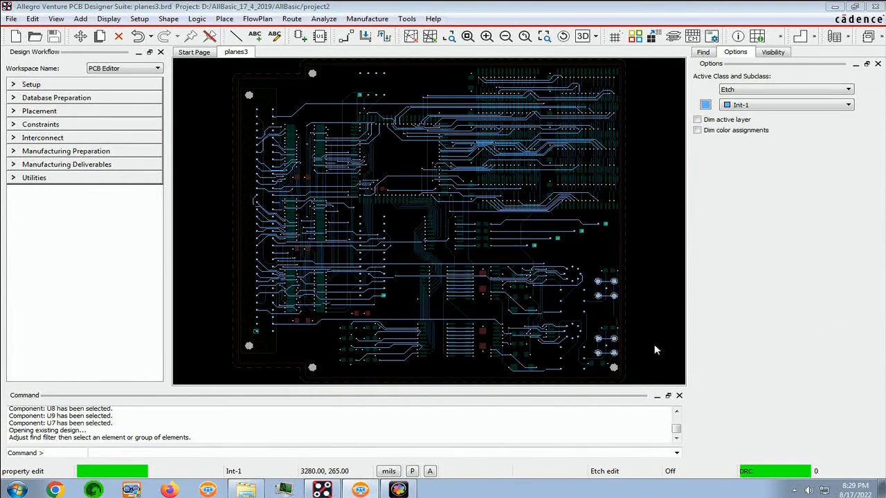
- Limit the Find filter to components, with Nets off, Comps on and Find By Name set to Comp
click(701, 52)
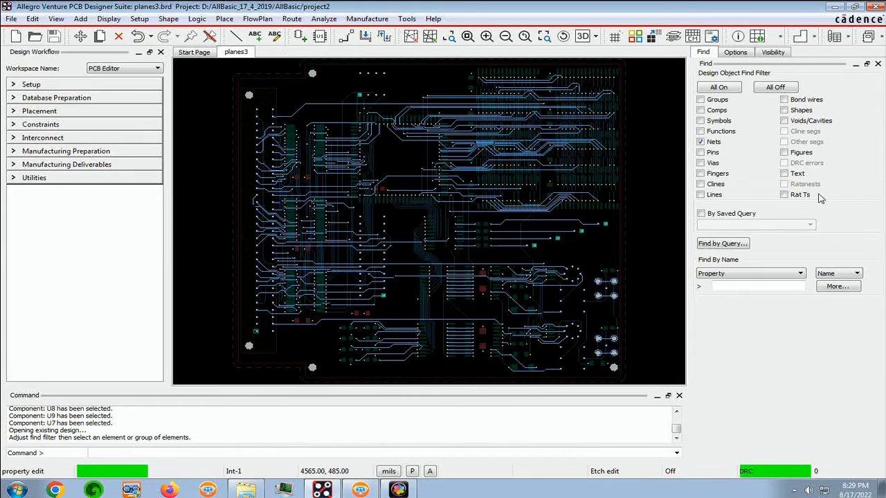
click(701, 141)
click(700, 110)
click(801, 274)
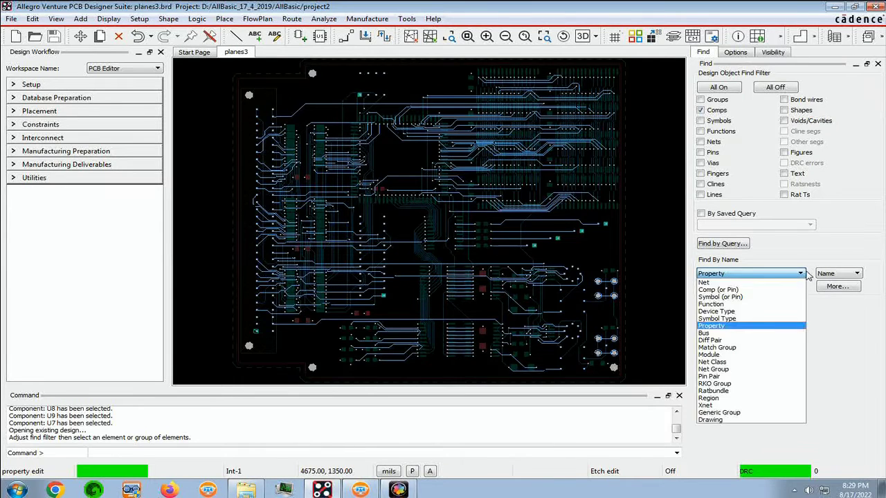
click(724, 291)
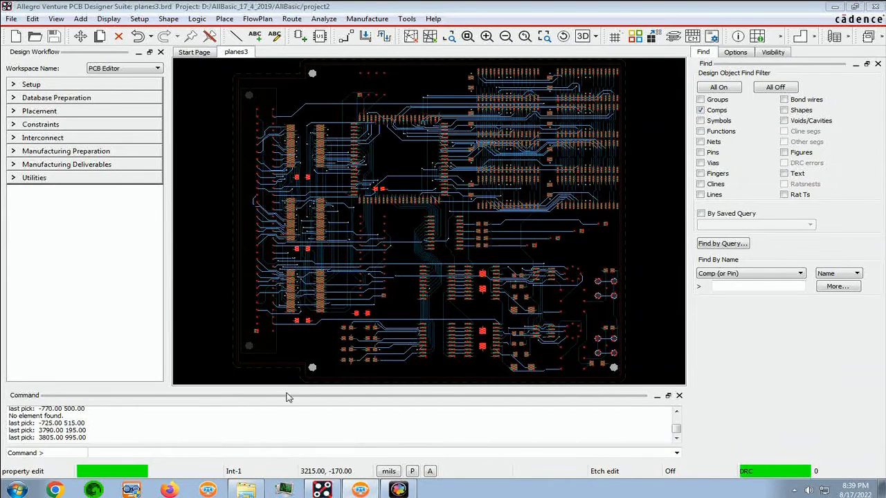
- Add the lower-left component to the temp group and toggle two parts on the right side
click(259, 335)
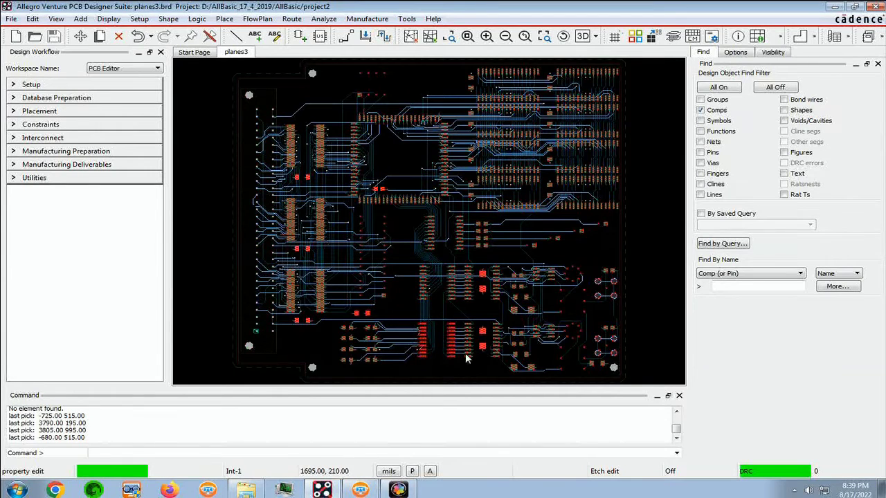
click(596, 358)
click(608, 301)
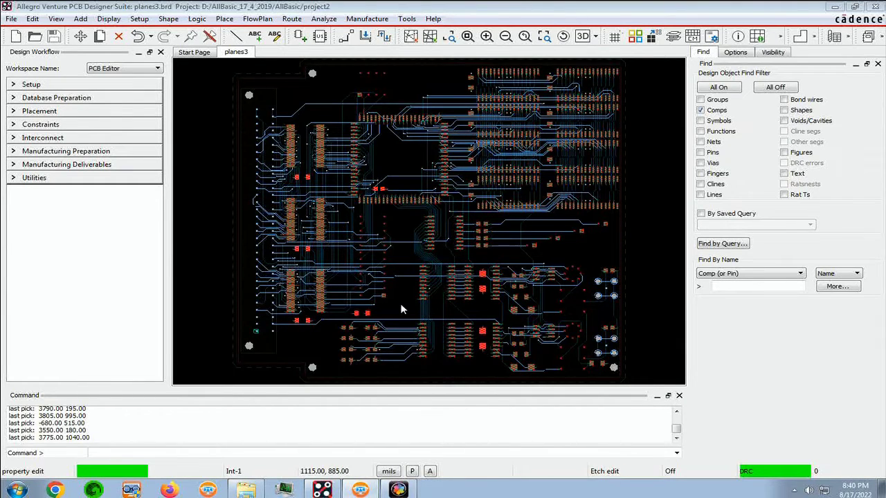
right_click(581, 257)
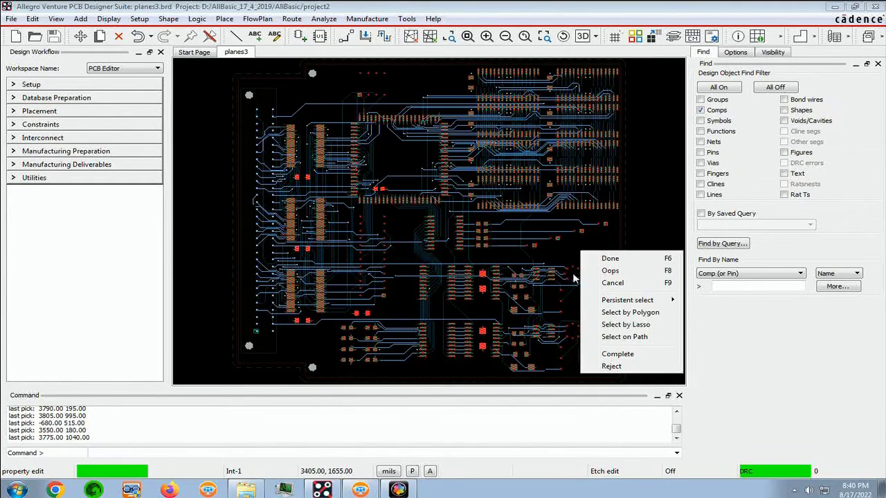
- Complete the group and delete Hard_Location from all 79 grouped components
click(617, 354)
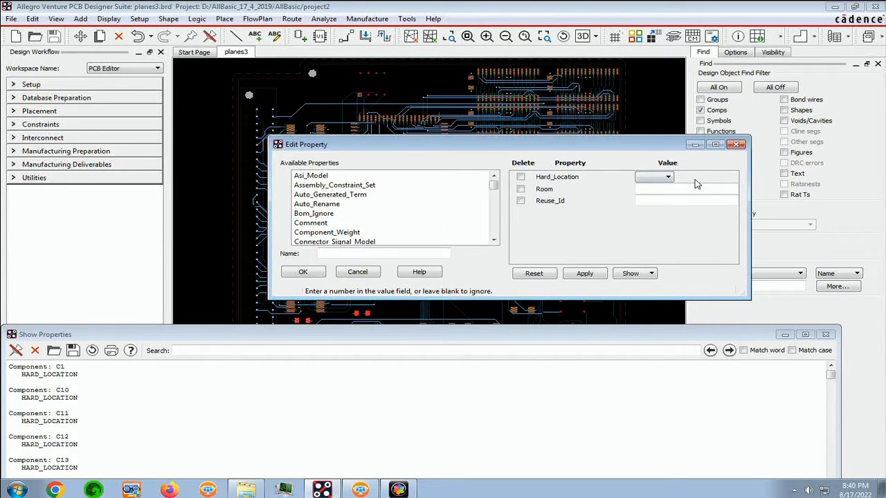
click(520, 178)
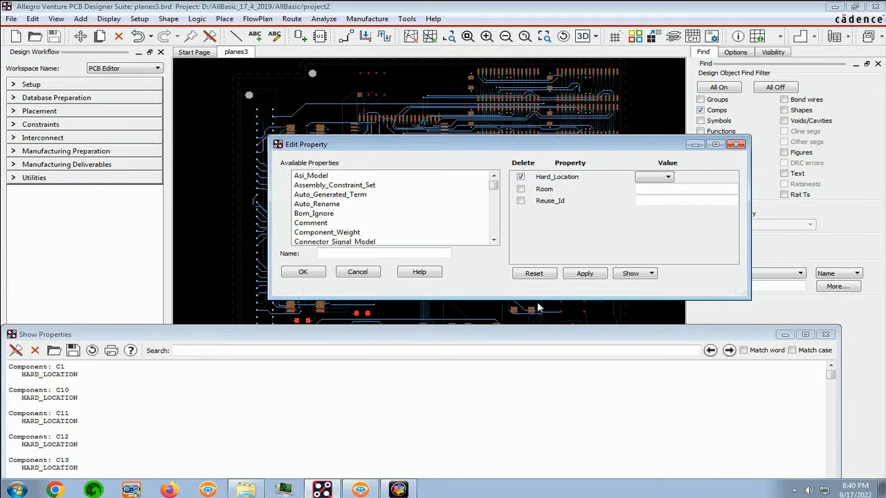
click(302, 271)
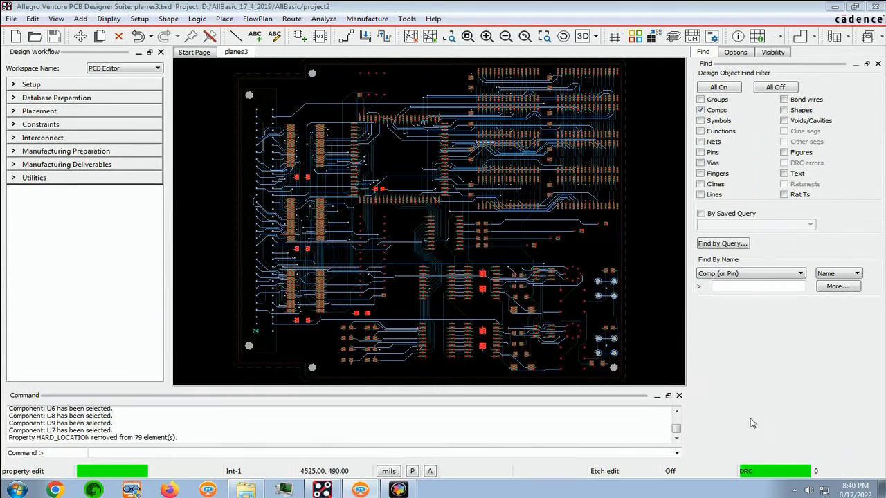
click(478, 291)
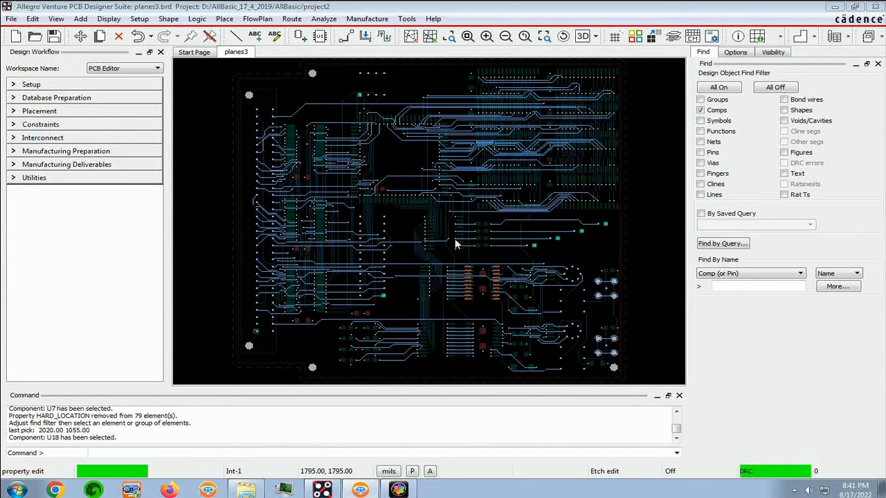
- Show U14's properties to confirm ROOM = MEM, moving the Edit Property window into view
click(33, 19)
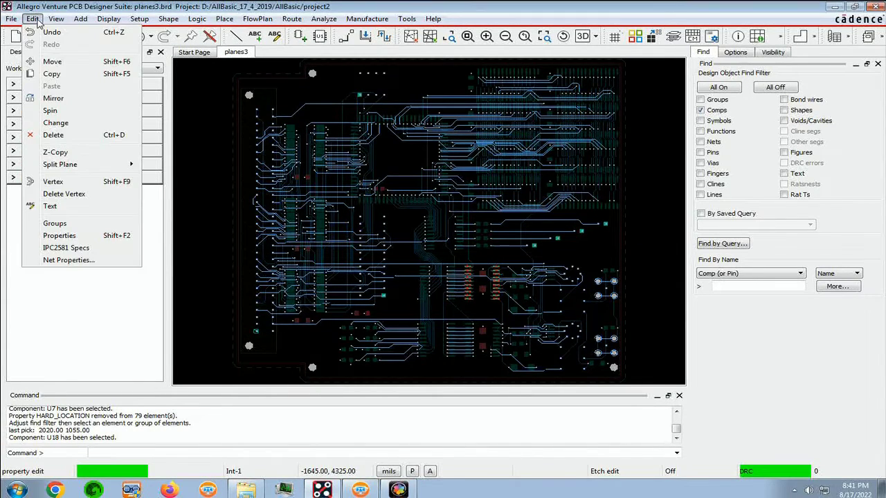
click(58, 236)
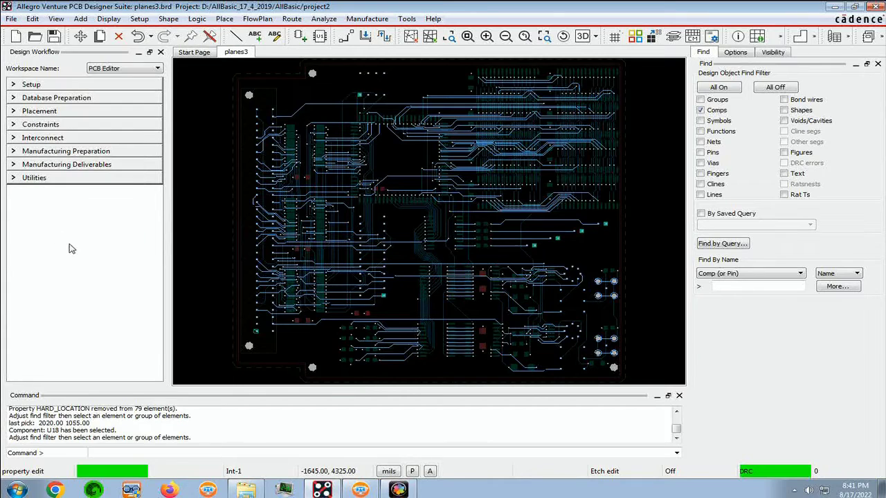
click(507, 164)
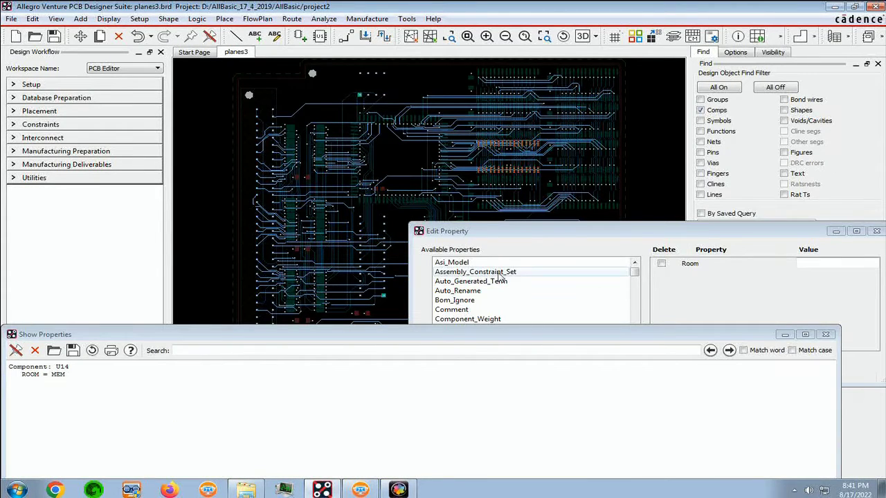
drag(546, 234, 402, 130)
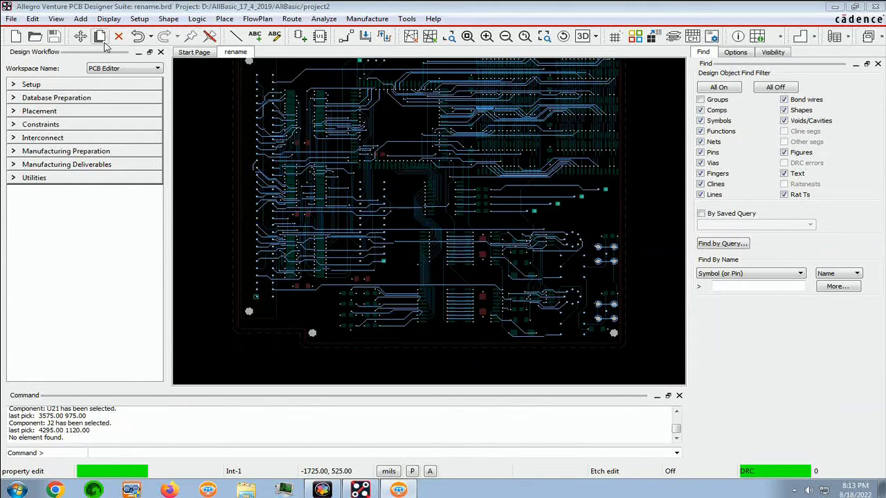
- List the properties of connectors J1, J2 and J3, including J3's HARD_LOCATION and ROOM = CHAN2
click(35, 19)
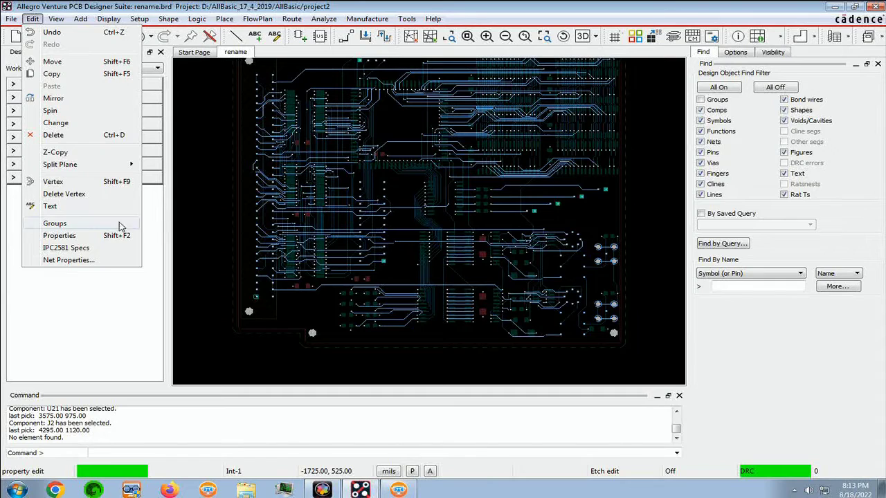
click(74, 235)
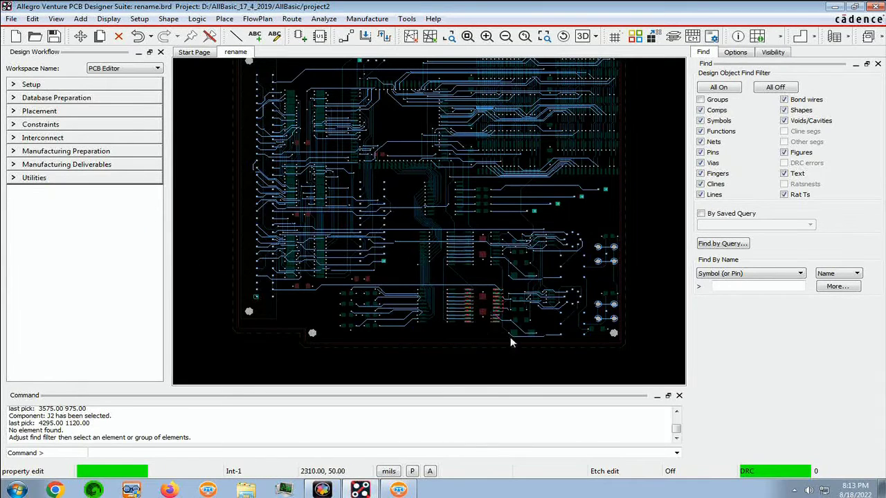
click(256, 273)
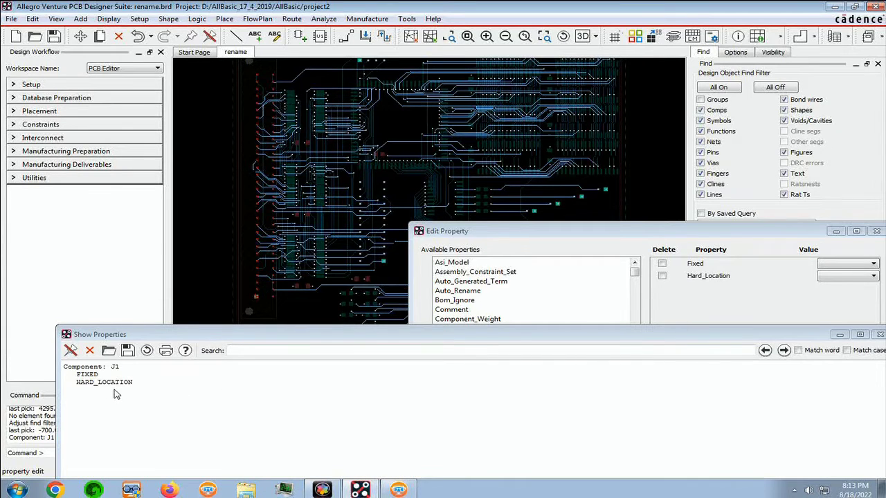
drag(620, 230, 563, 360)
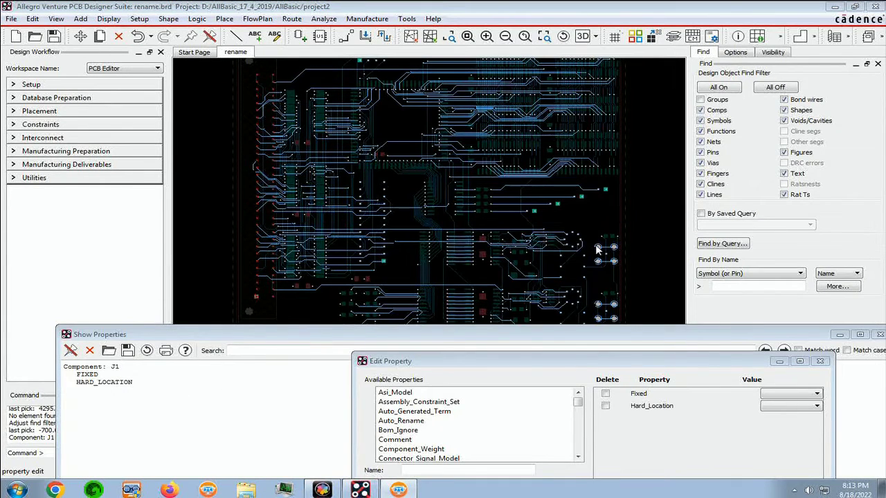
click(596, 251)
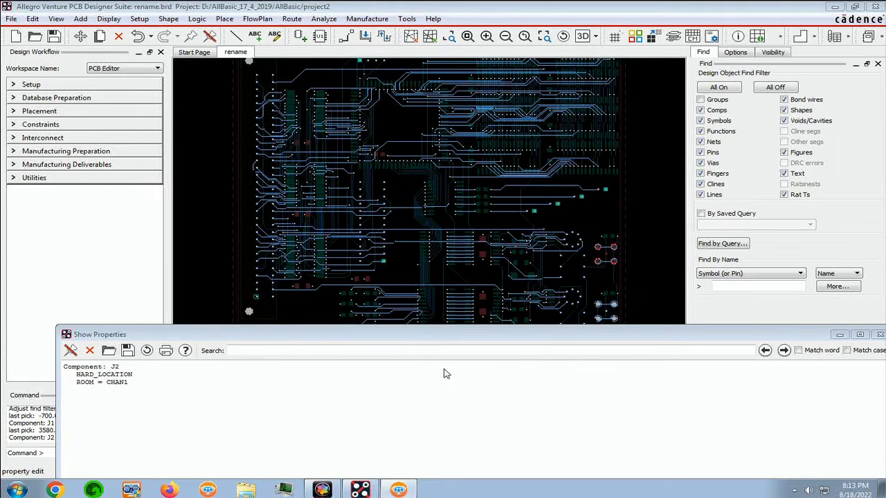
click(602, 309)
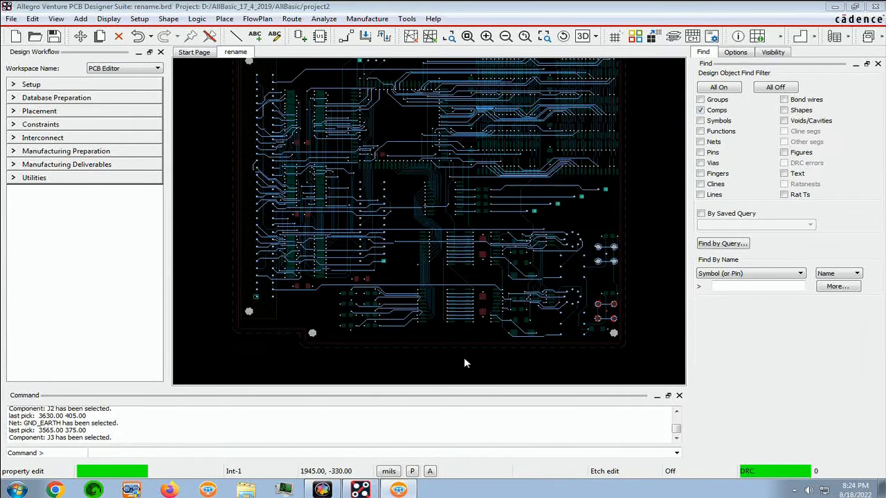
- End property editing with Done and zoom to fit the entire board
right_click(415, 317)
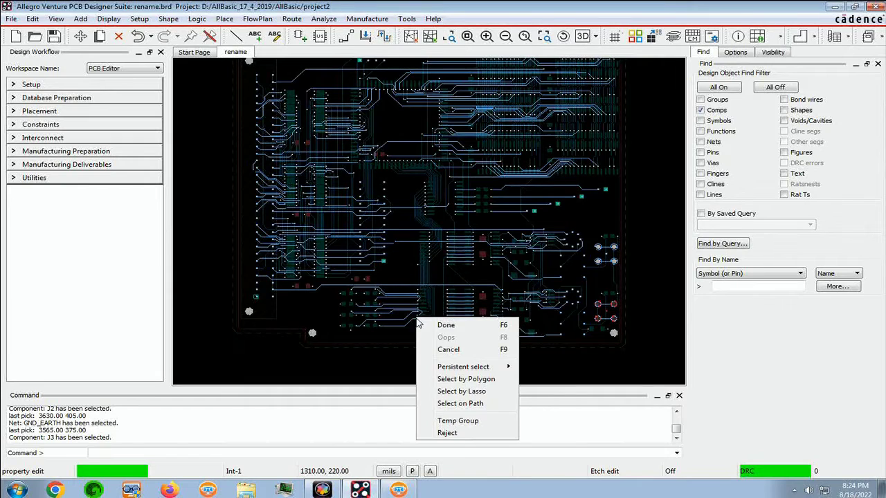
click(447, 325)
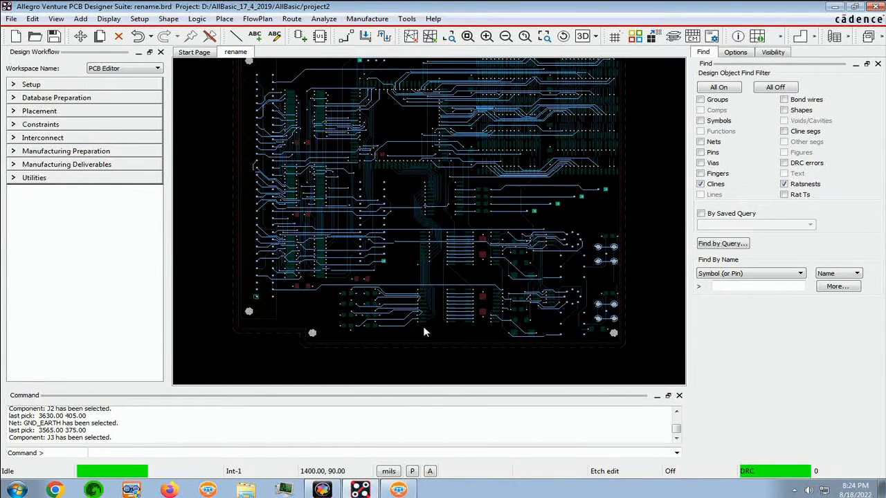
key(Up)
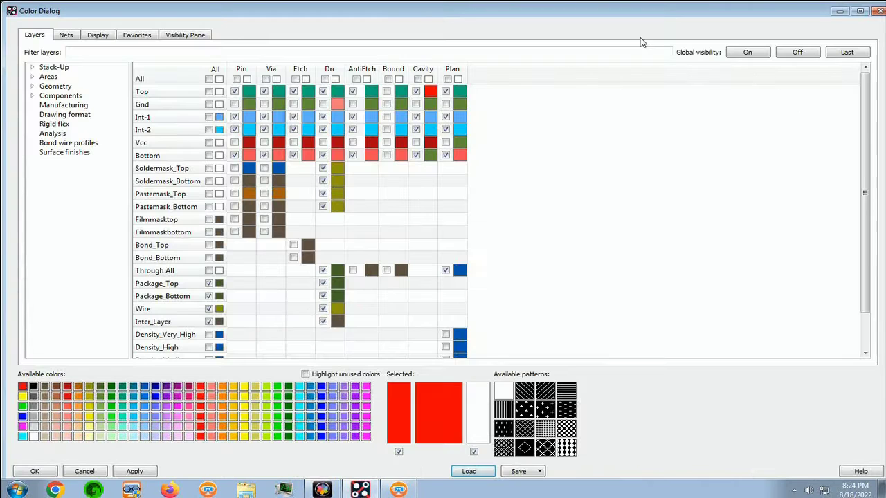
- Hide all layers, then turn on all Components text on the Assembly_Top and Assembly_Bottom layers
scroll(518, 306, down, 1)
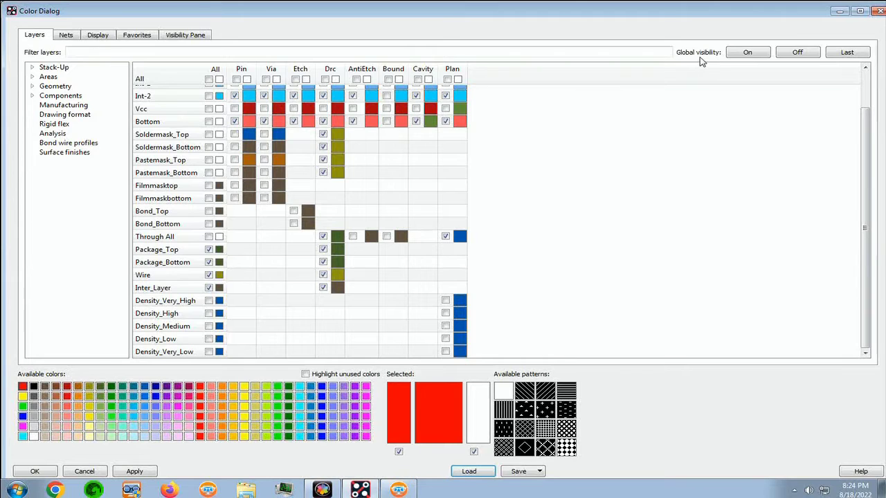
click(803, 54)
click(55, 86)
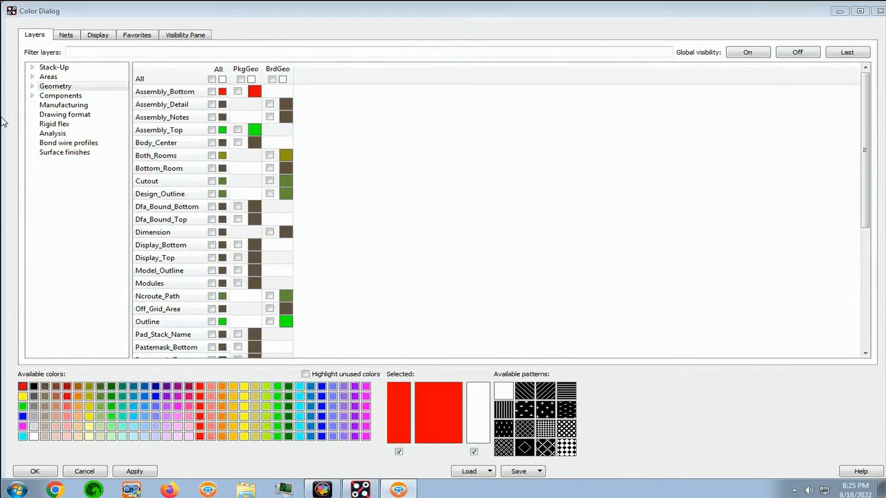
click(72, 99)
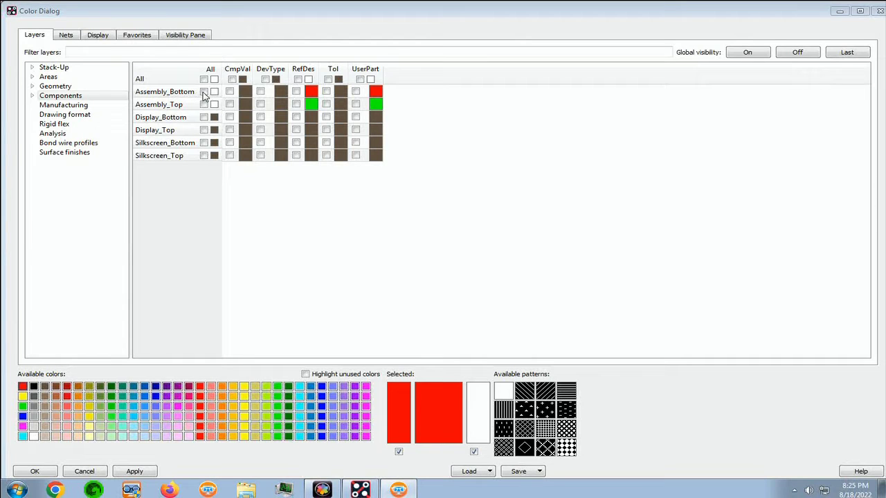
click(204, 92)
- Show package geometry on Assembly_Bottom, review the Stack-Up Conductor settings, and apply the visibility
click(56, 87)
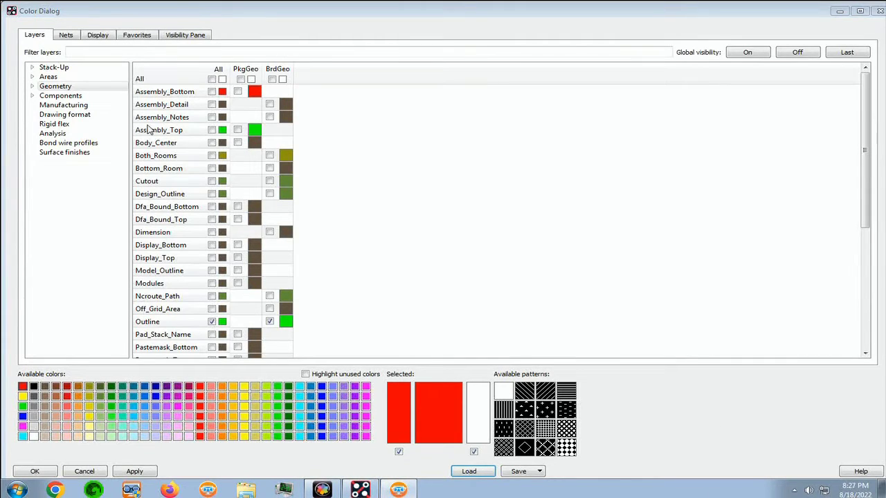
click(212, 91)
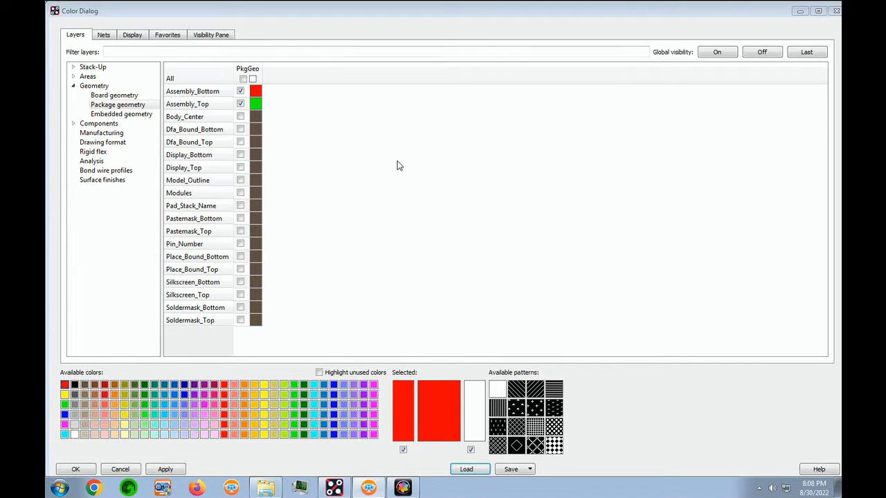
click(73, 86)
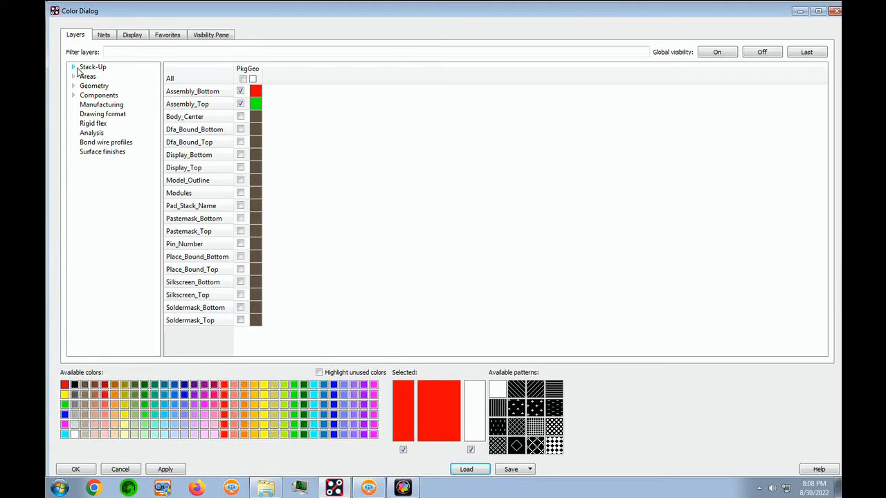
click(74, 67)
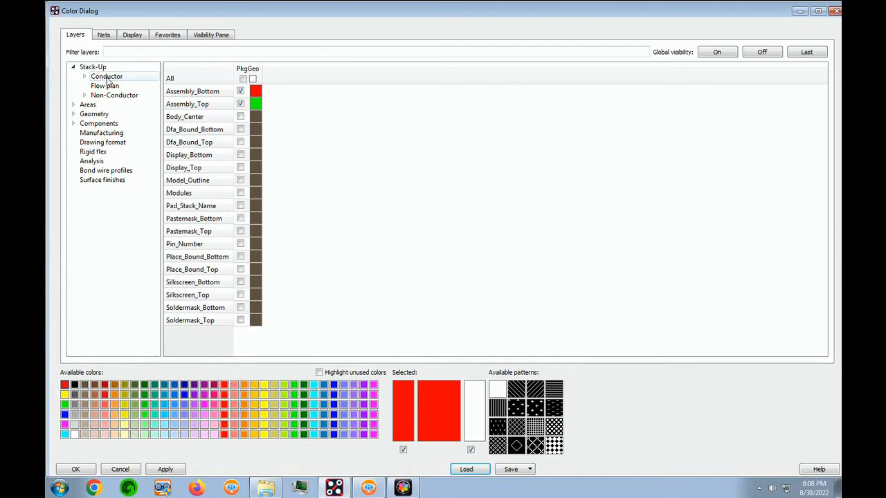
click(106, 76)
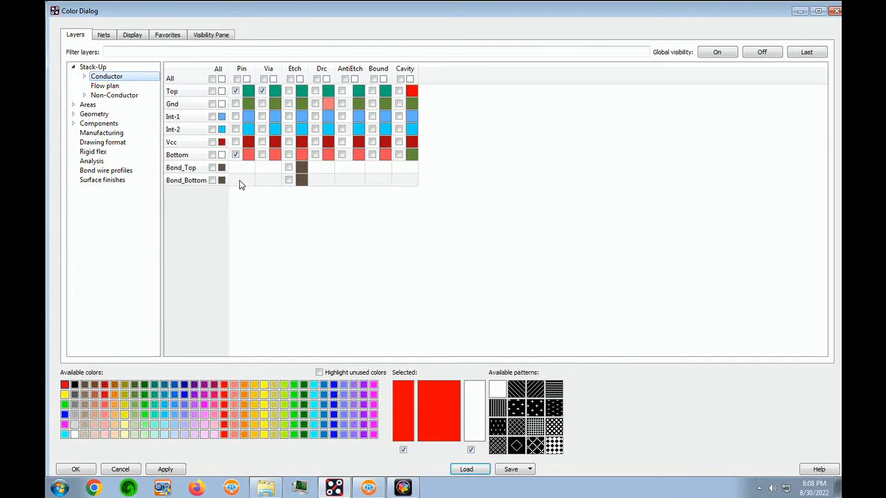
click(76, 469)
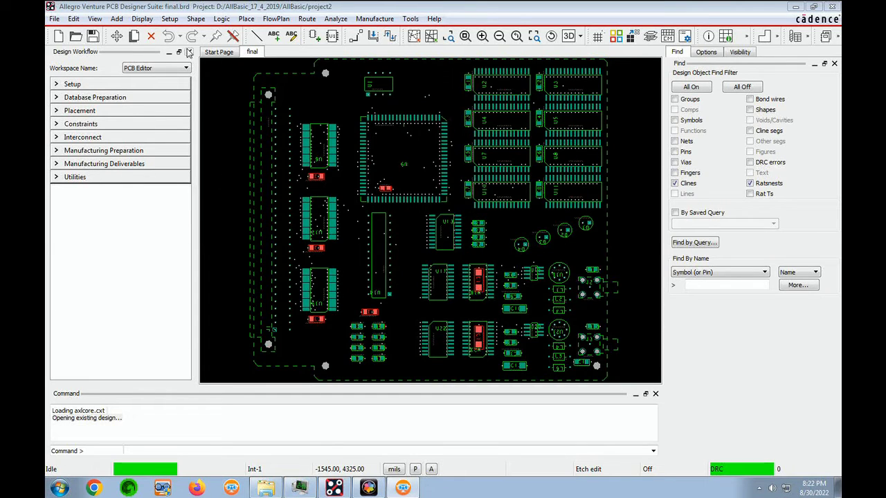
- Bring up the Auto Rename Refdes setup: both layers, sequential renaming, skipping I, O and Q
click(223, 19)
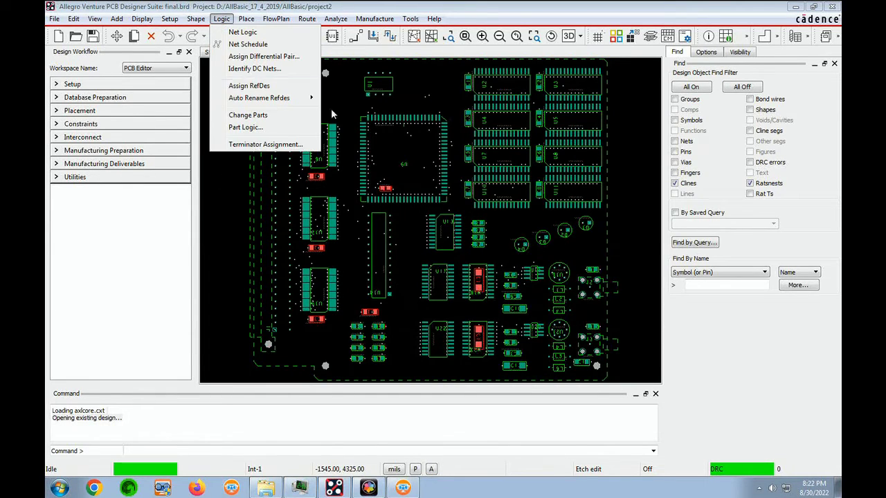
mouse_move(250, 98)
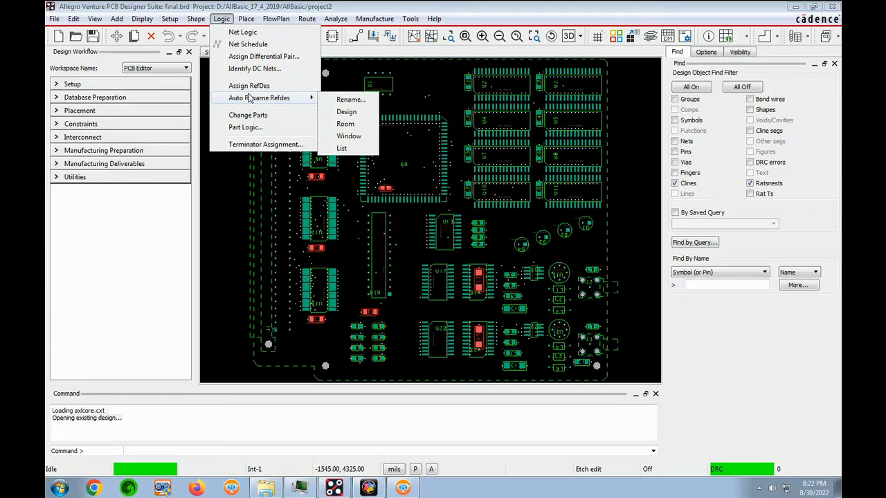
click(348, 101)
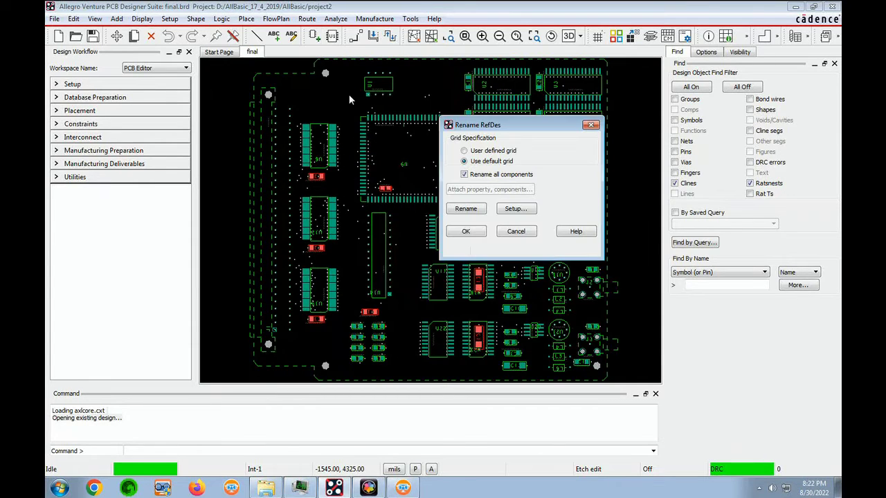
click(514, 210)
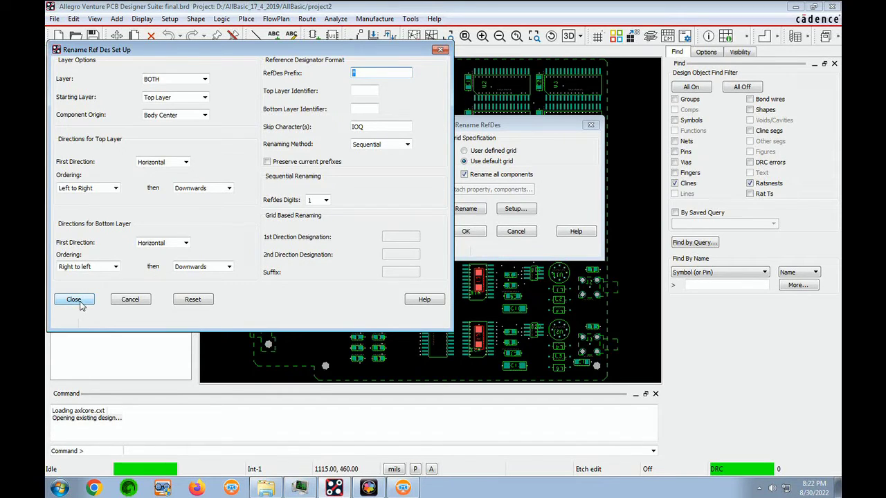
- Run Rename RefDes to sequentially rename all 79 components on final.brd
click(74, 299)
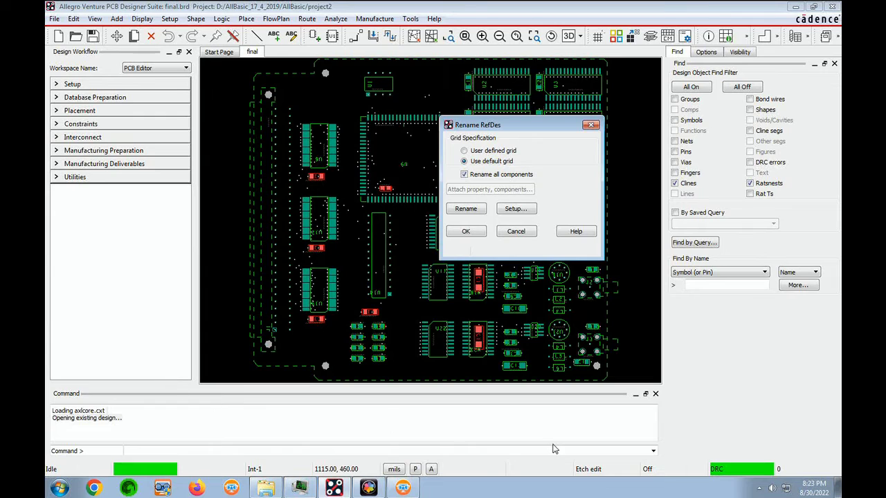
click(598, 451)
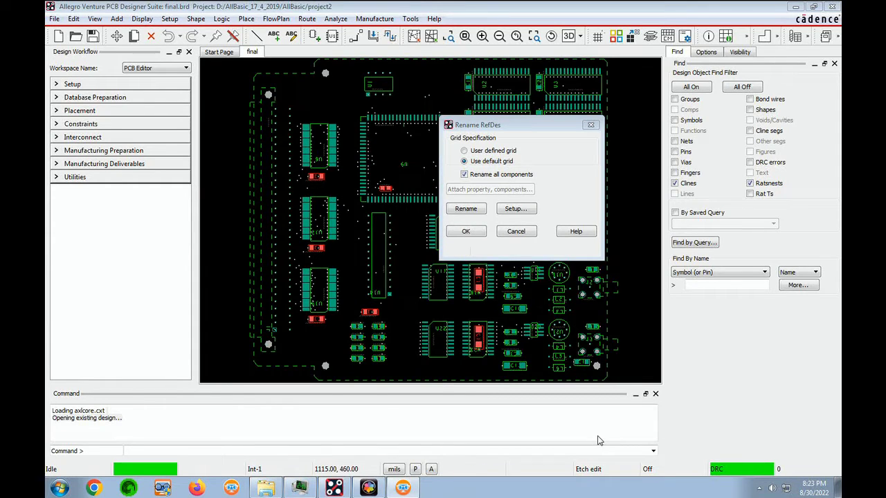
click(476, 215)
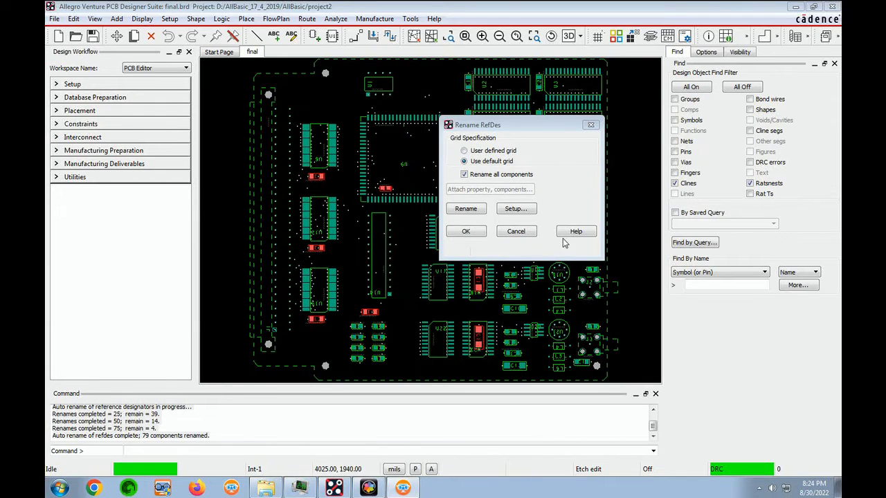
click(469, 233)
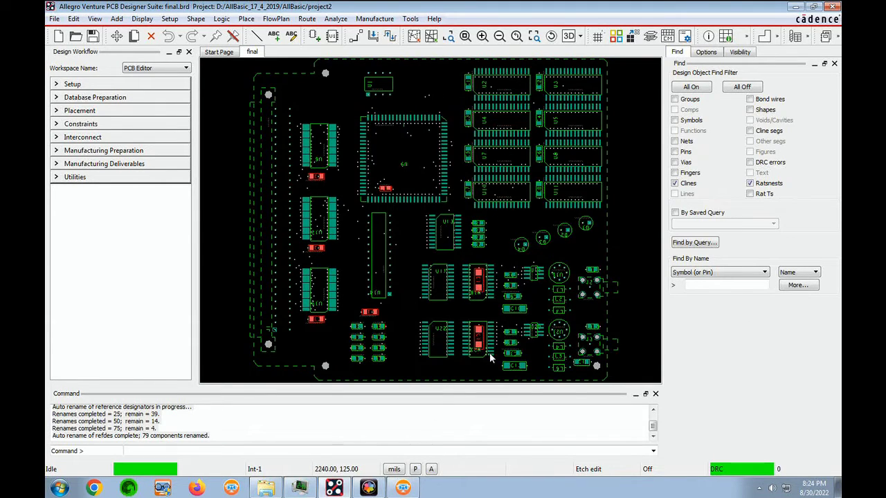
scroll(566, 147, up, 1)
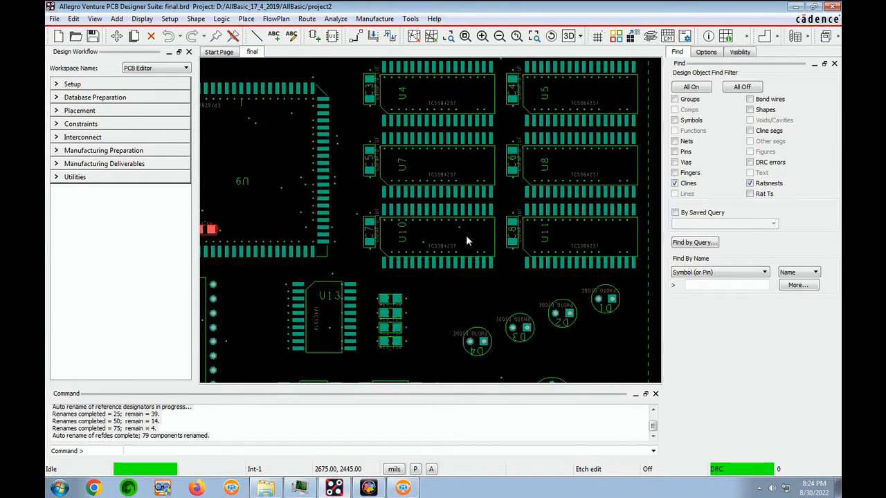
scroll(466, 236, up, 2)
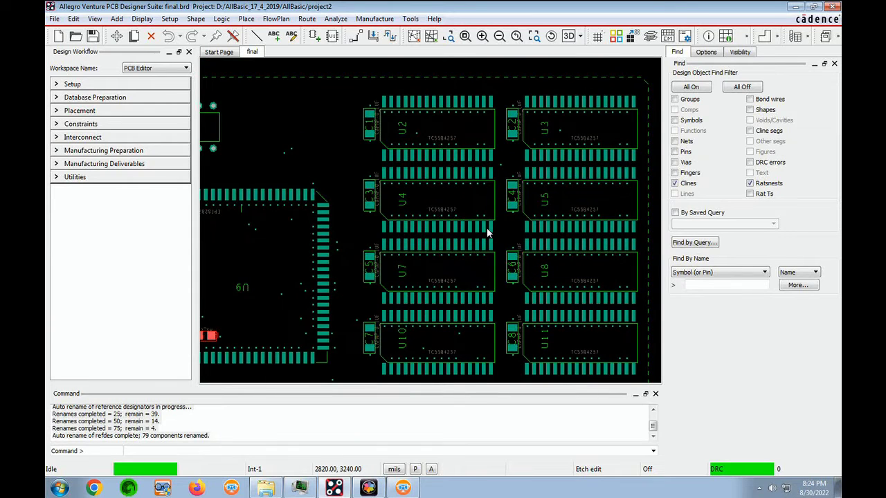
scroll(487, 233, left, 2)
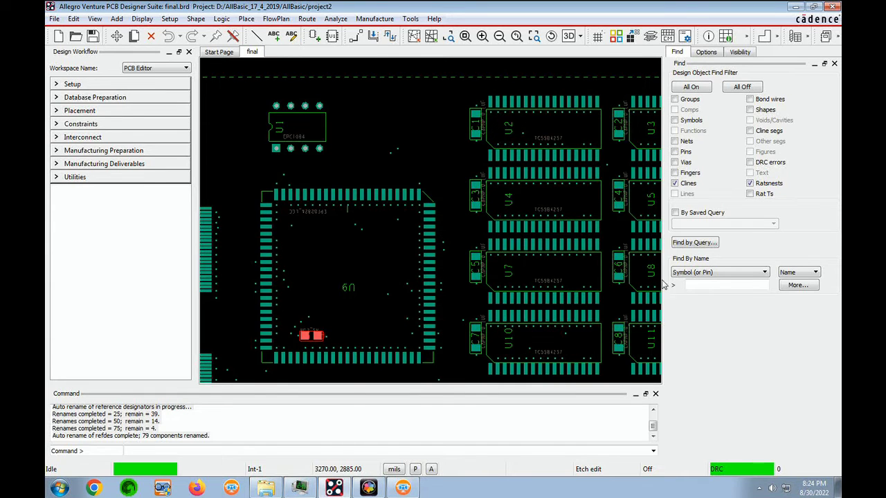
scroll(550, 360, up, 2)
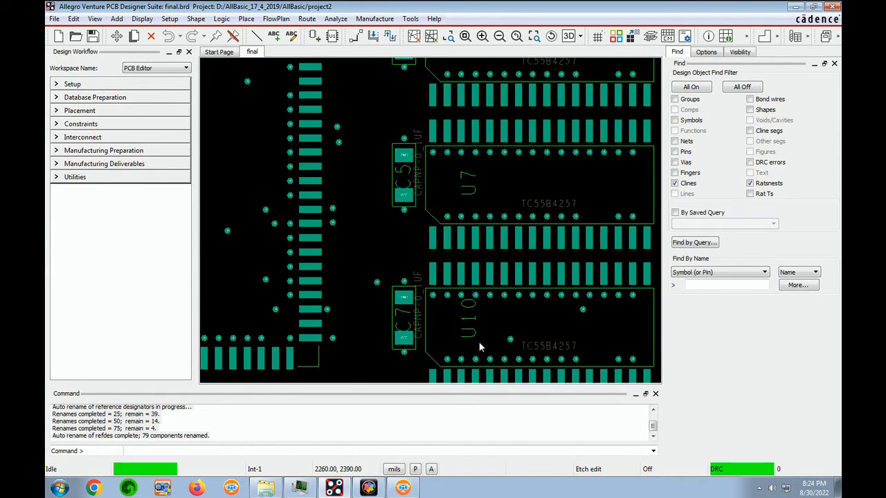
scroll(478, 341, down, 2)
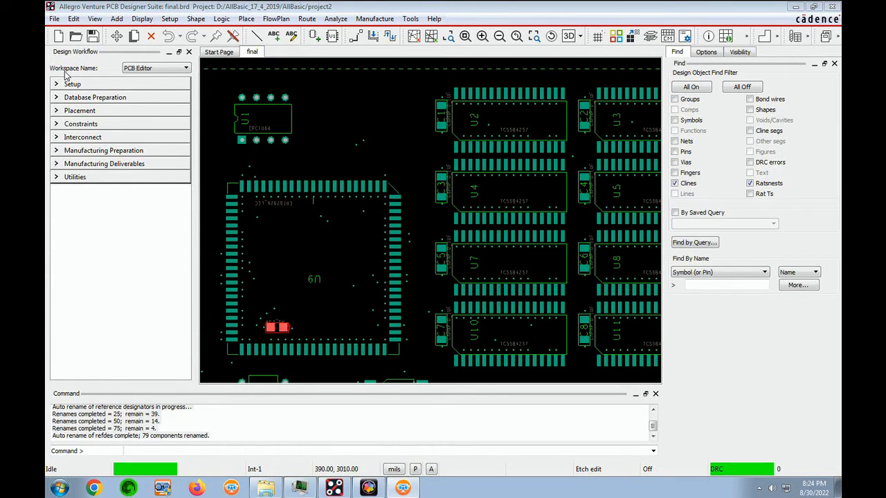
click(54, 19)
click(69, 79)
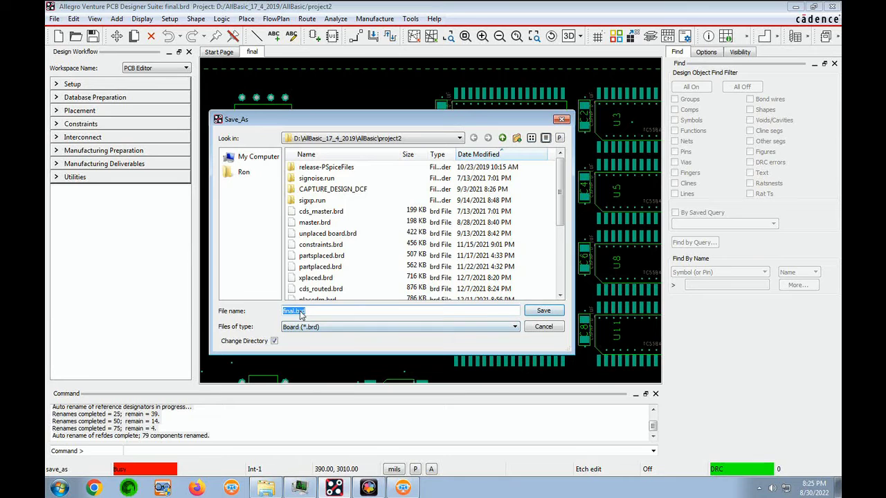
- Save the board as final.brd, replacing the existing file in project2
click(548, 313)
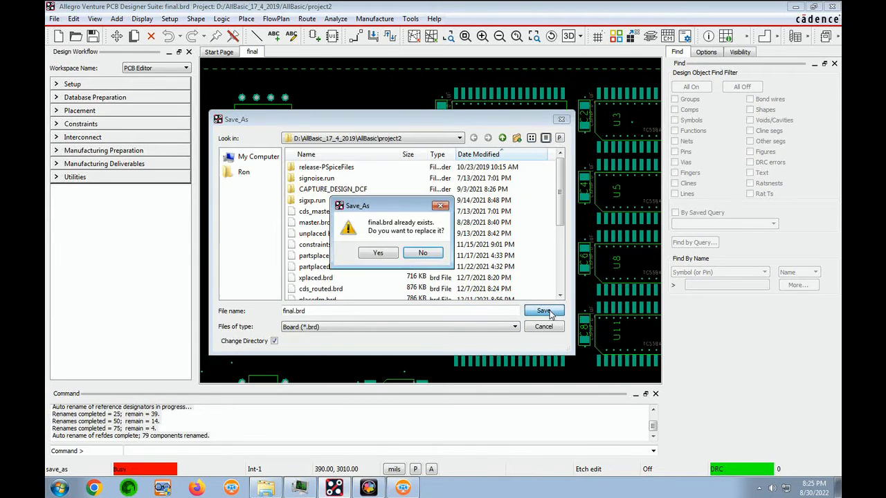
click(379, 254)
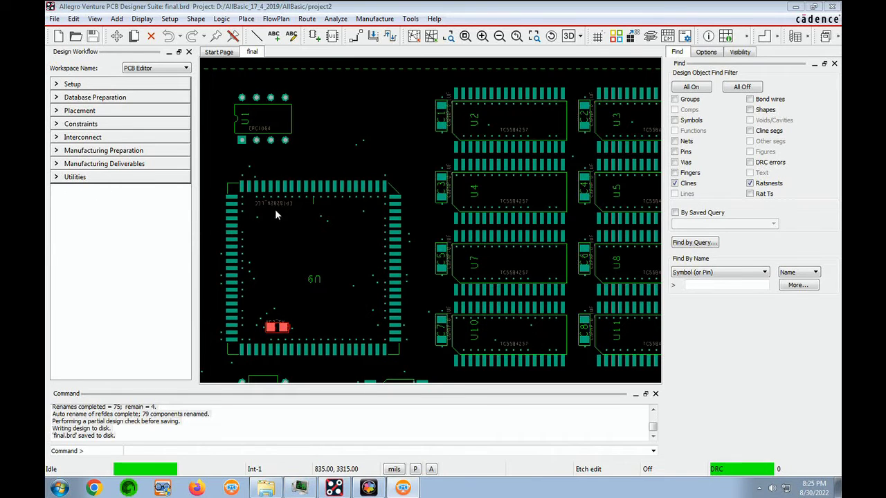
- Edit the U4 reference designator text to read U7, swapping it with the other part
click(74, 19)
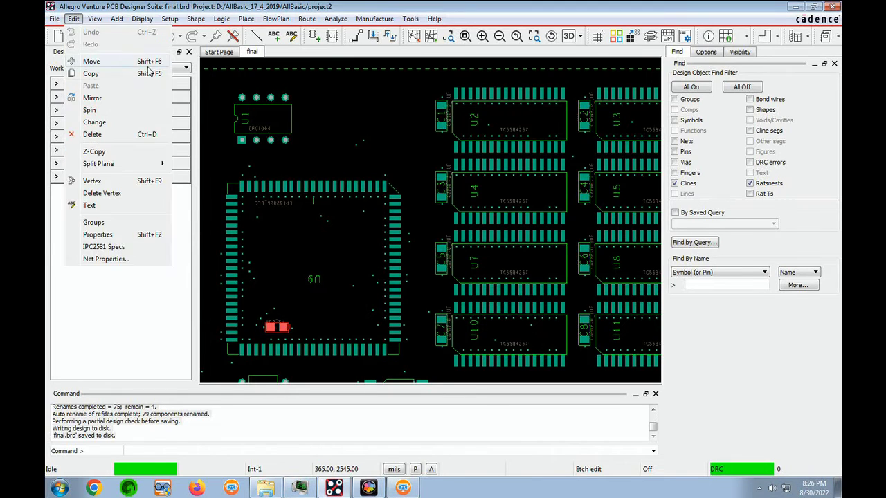
click(89, 206)
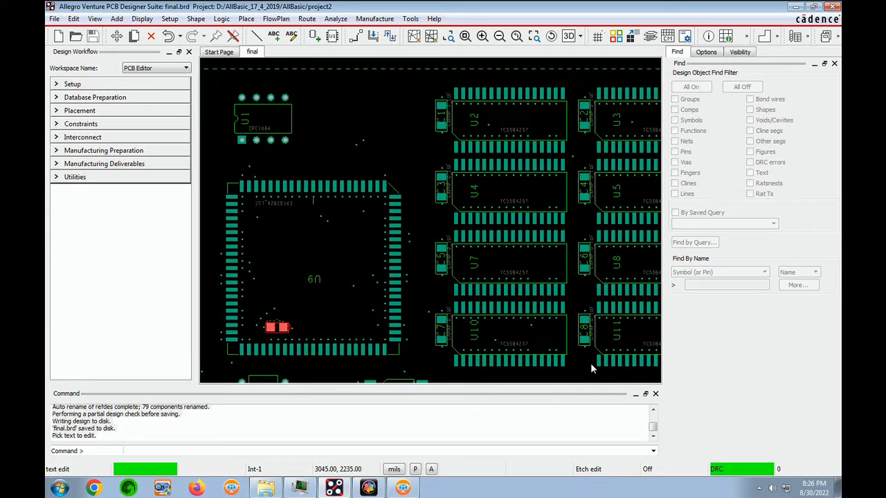
click(474, 195)
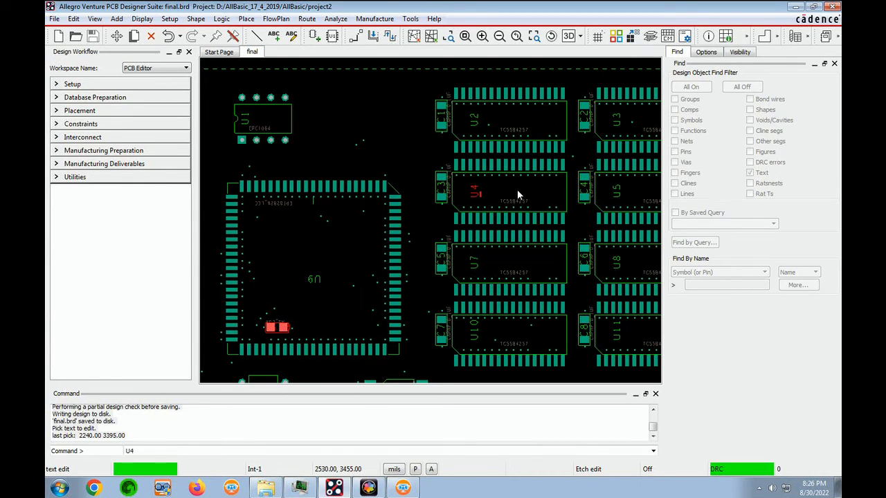
key(BackSpace)
text(7)
key(Return)
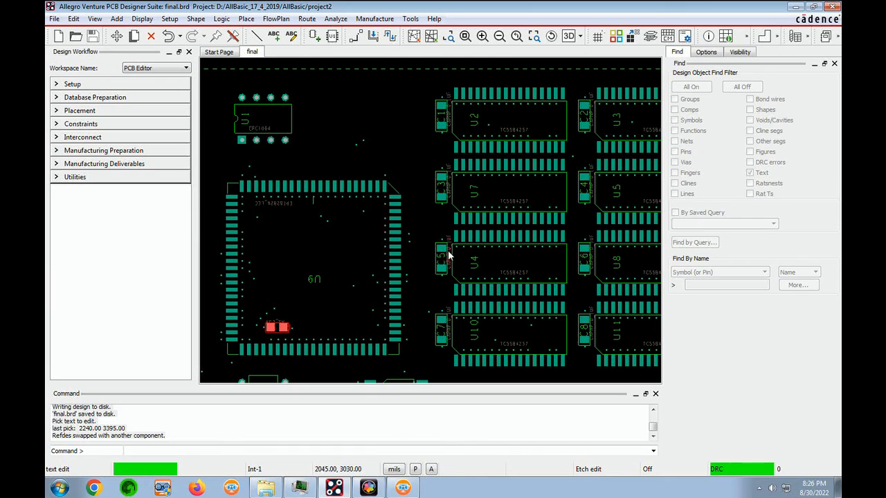
right_click(421, 230)
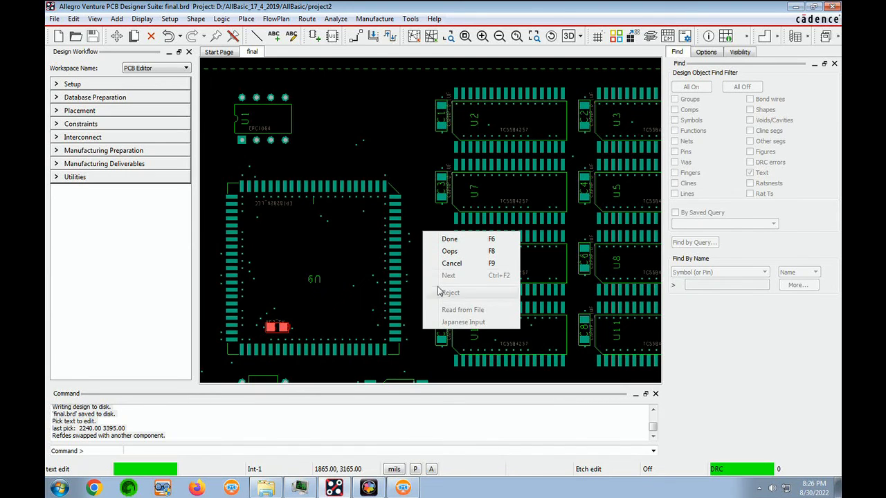
- Apply Oops to revert the swap, restoring U4 above U7
click(456, 252)
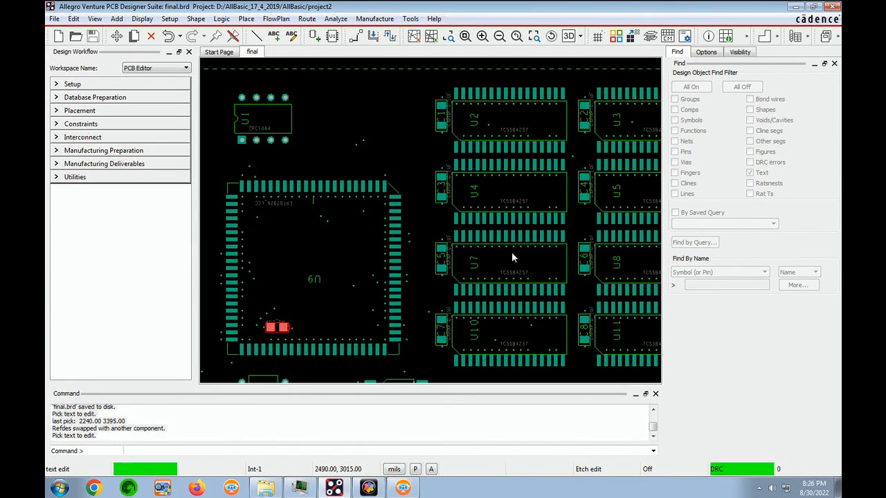